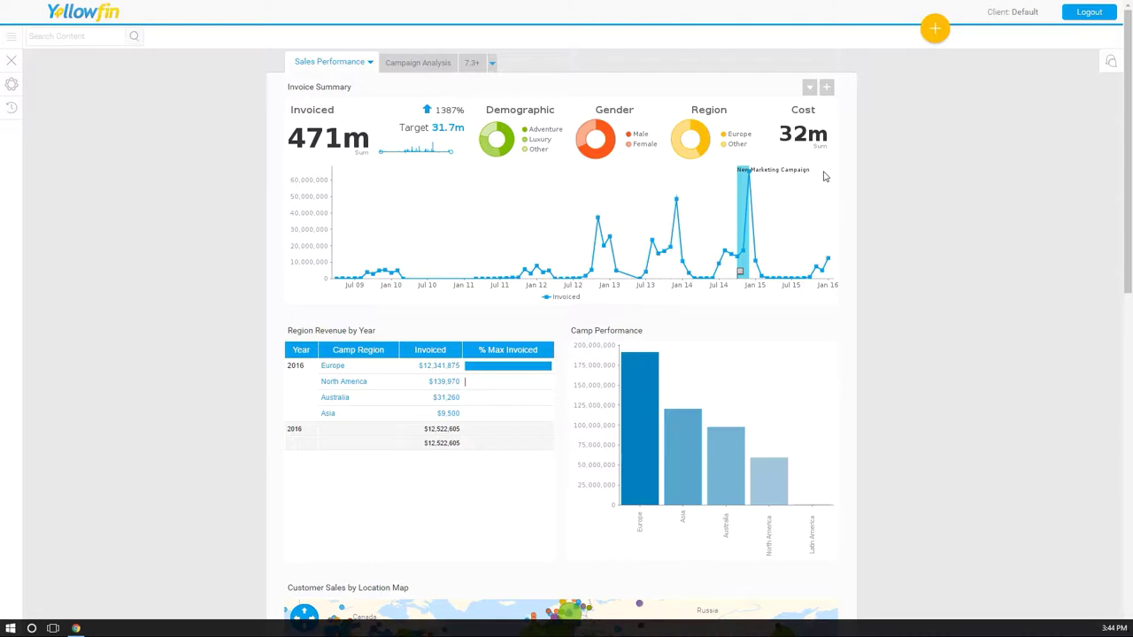
Step: Start a new report from the Create menu and expand the 'Not here? Create new' options
left_click(943, 39)
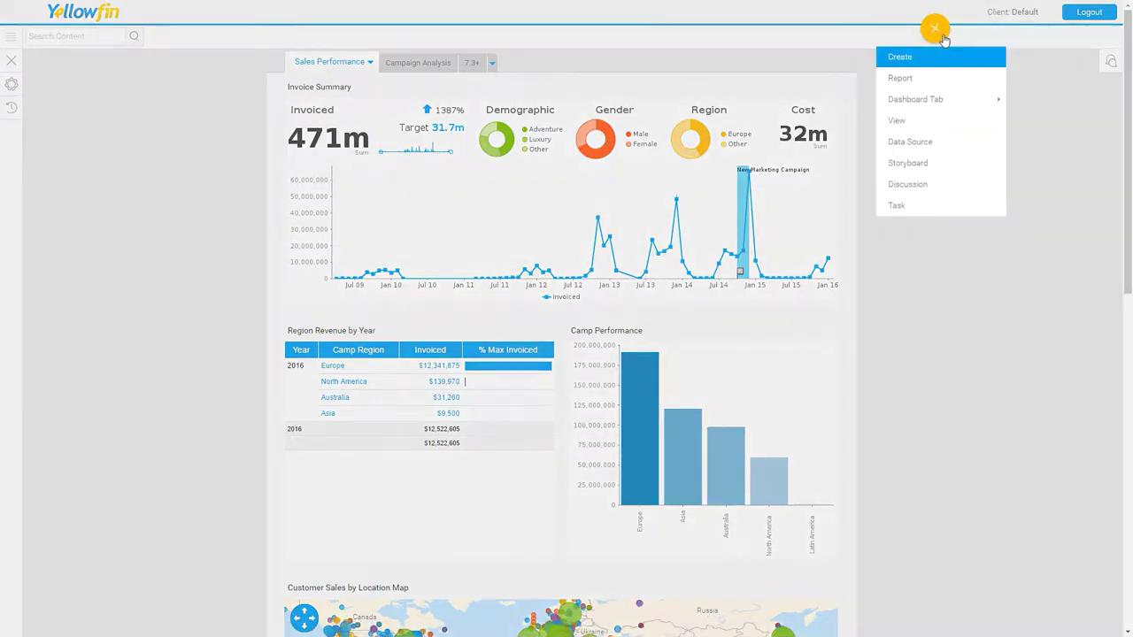
left_click(933, 86)
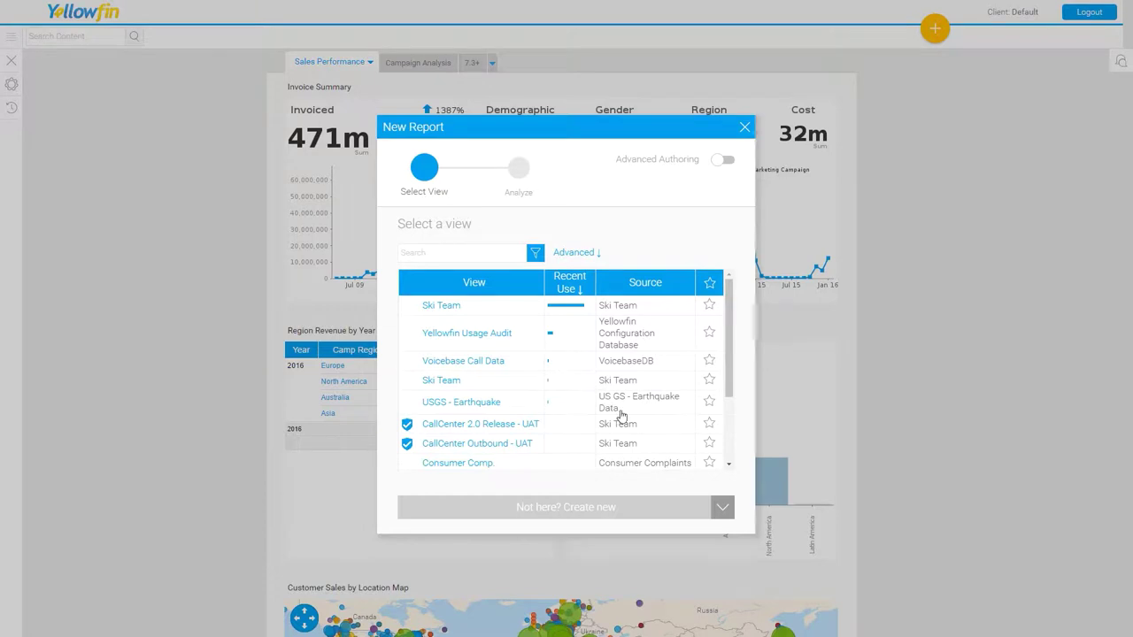
left_click(722, 508)
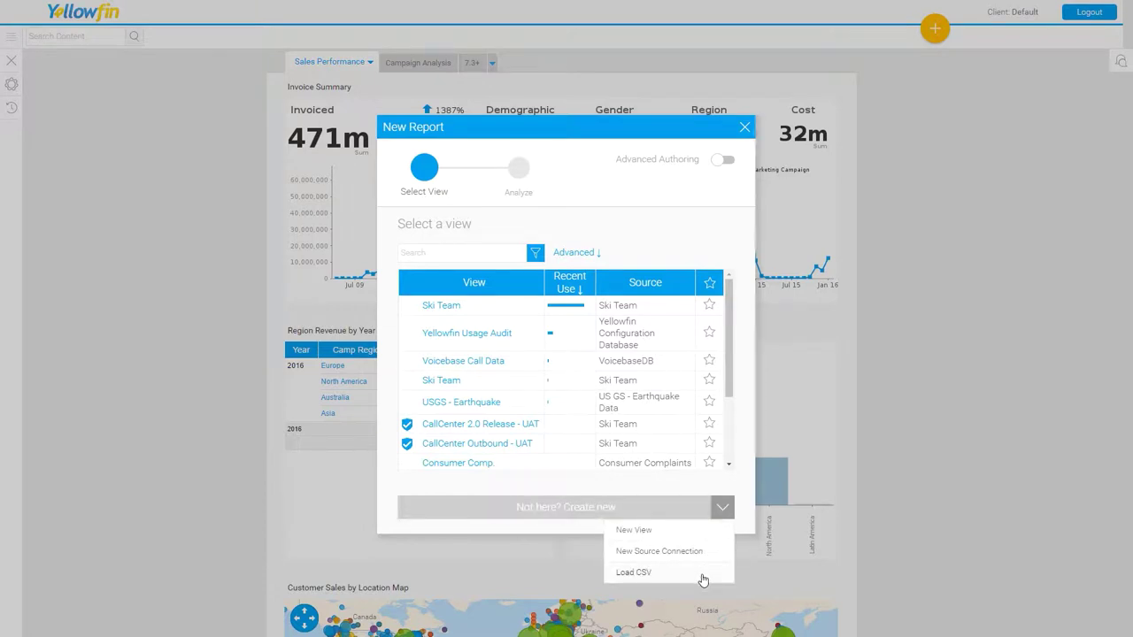
Step: Choose Load CSV as the new data source, storing the data in Sandbox1
left_click(702, 580)
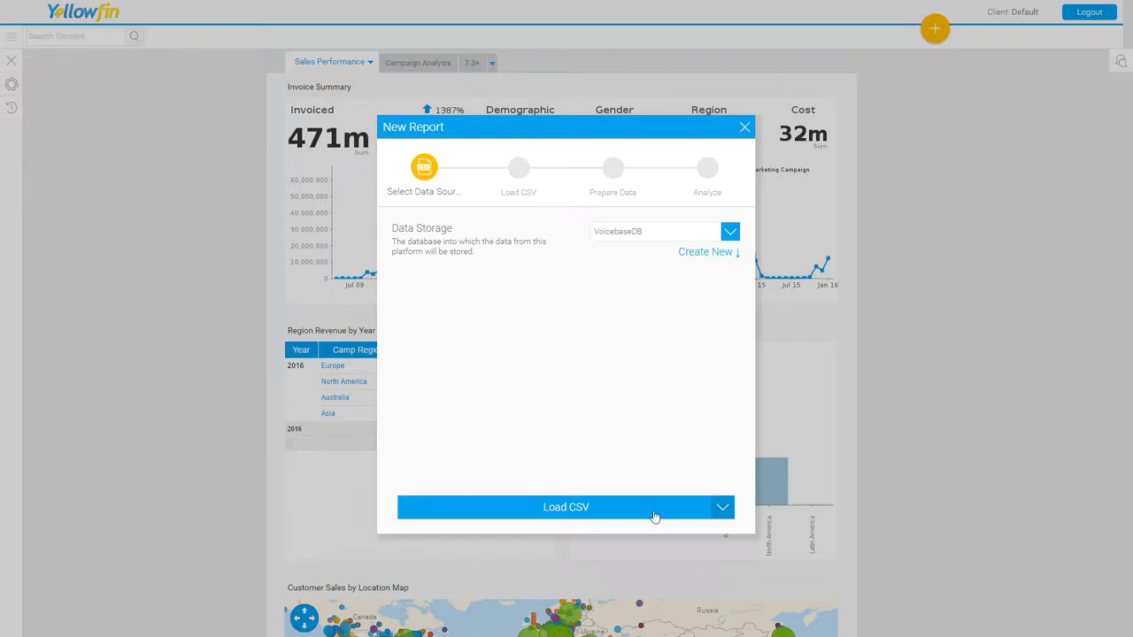
left_click(730, 233)
left_click(704, 272)
Step: Upload the file Copy of sample.csv as the CSV source
left_click(589, 513)
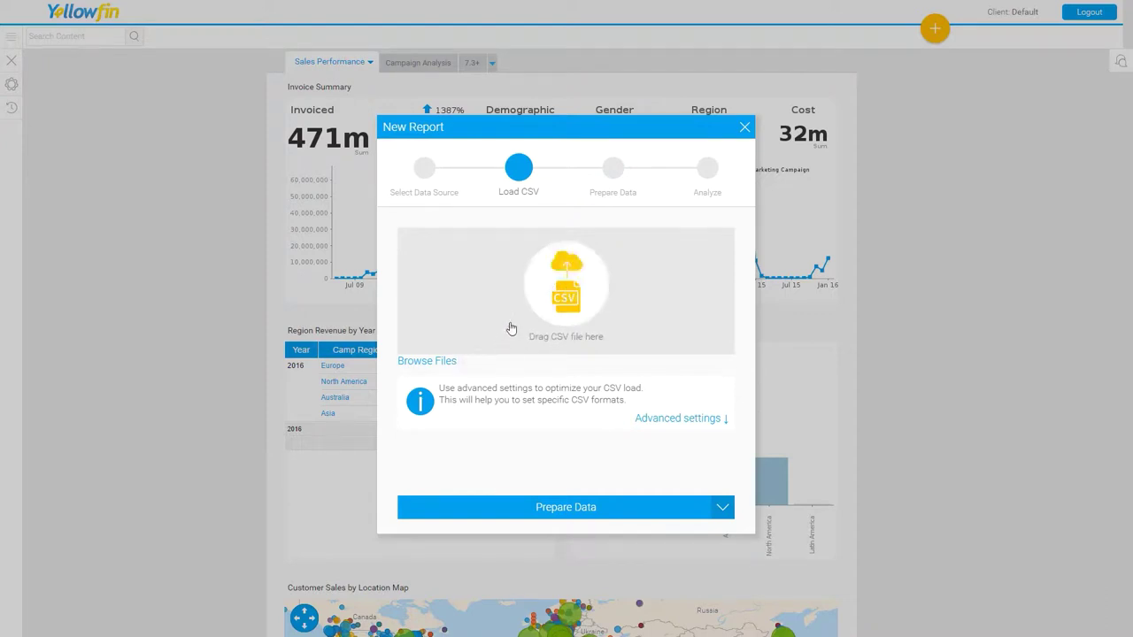
left_click(555, 293)
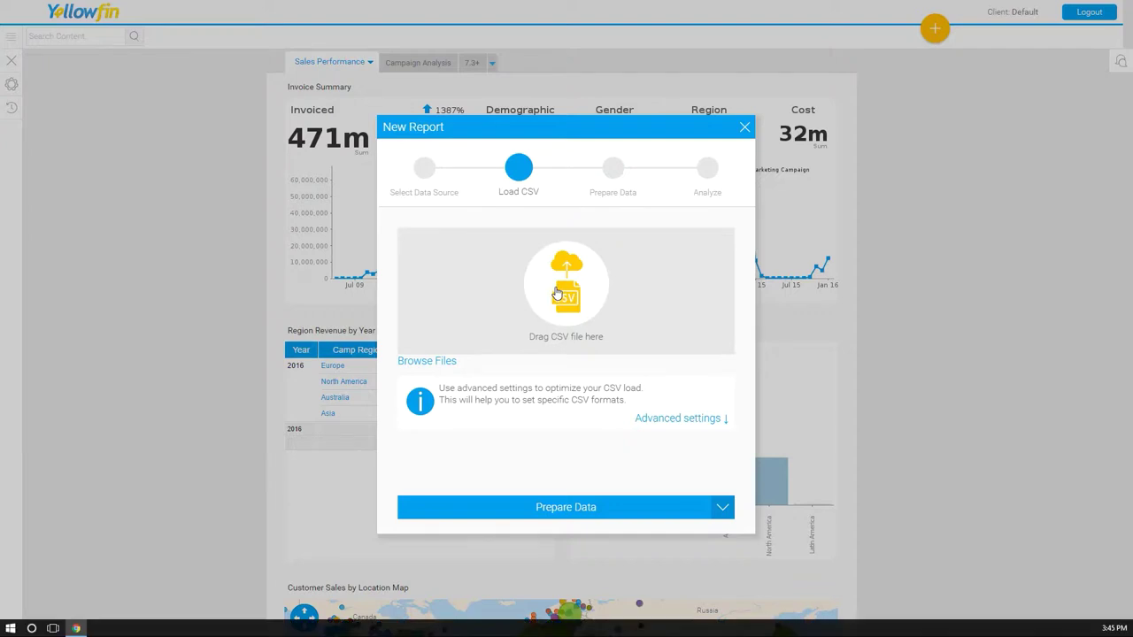
left_click(195, 106)
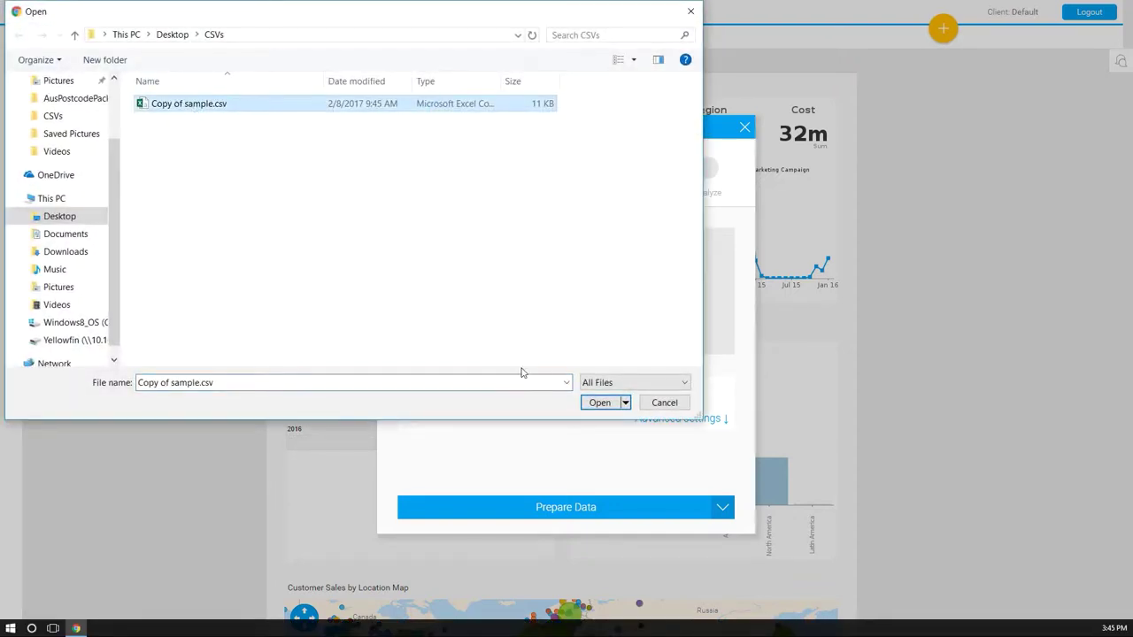
left_click(599, 403)
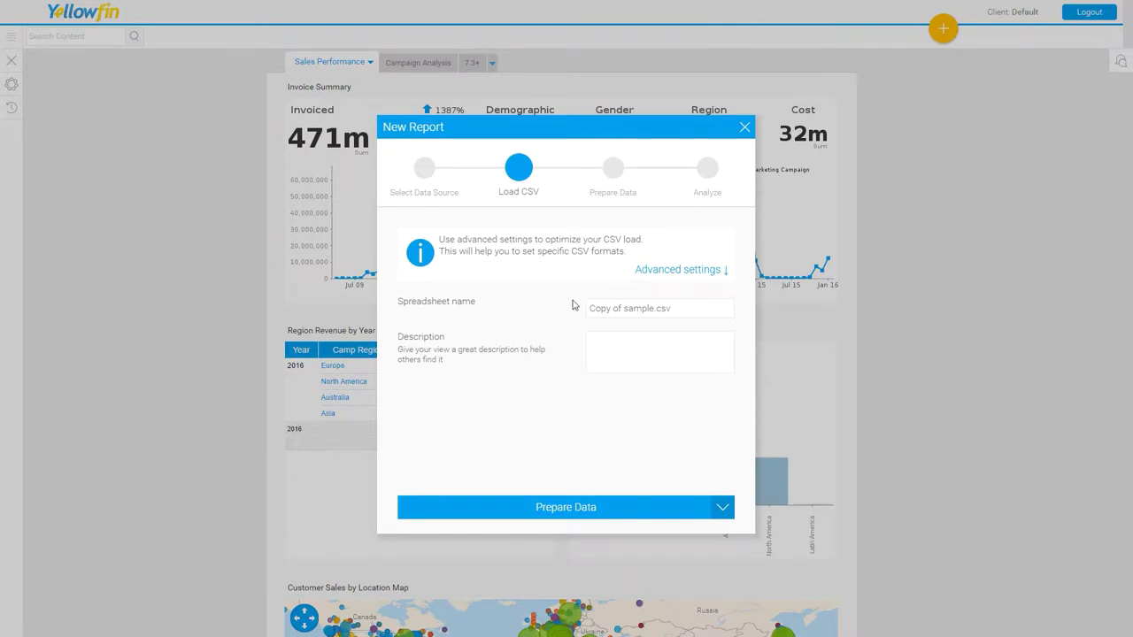
Step: Show the advanced CSV settings: comma separator, period decimals, UTF-8 encoding, Low Precision
left_click(659, 270)
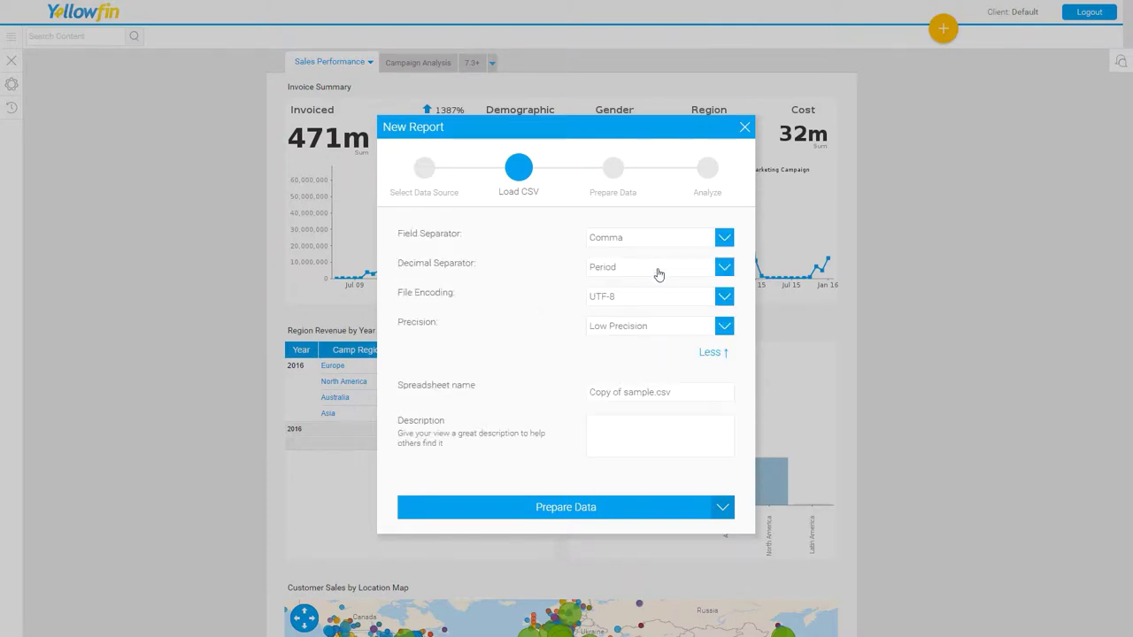
Step: Move to Prepare Data to preview the CSV, leaving the boundDate title unchanged
left_click(571, 511)
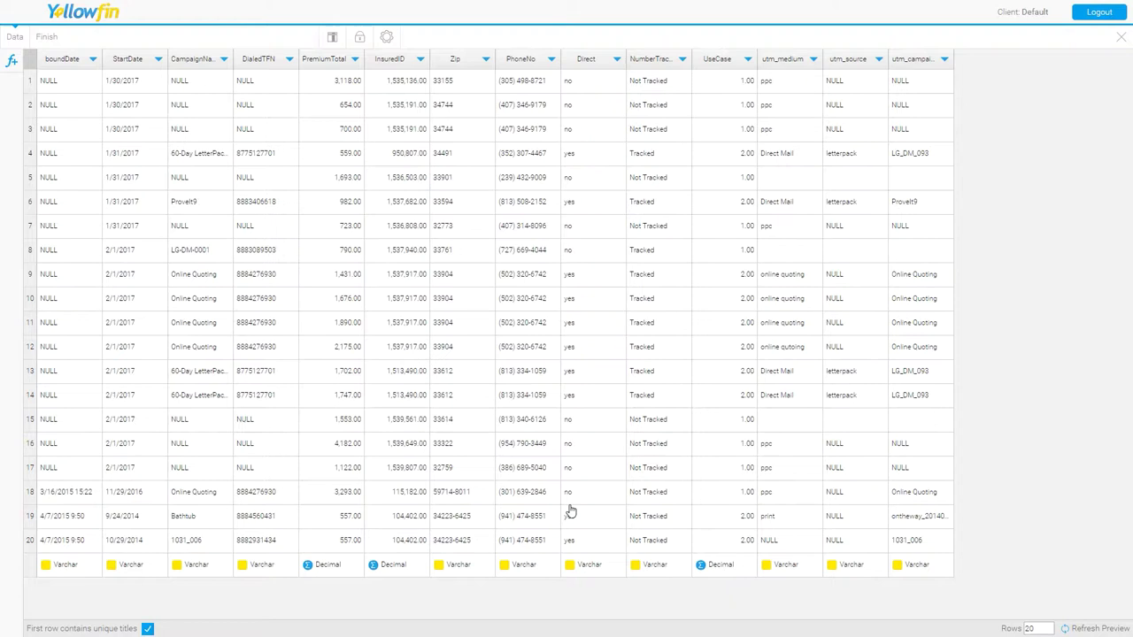
left_click(68, 58)
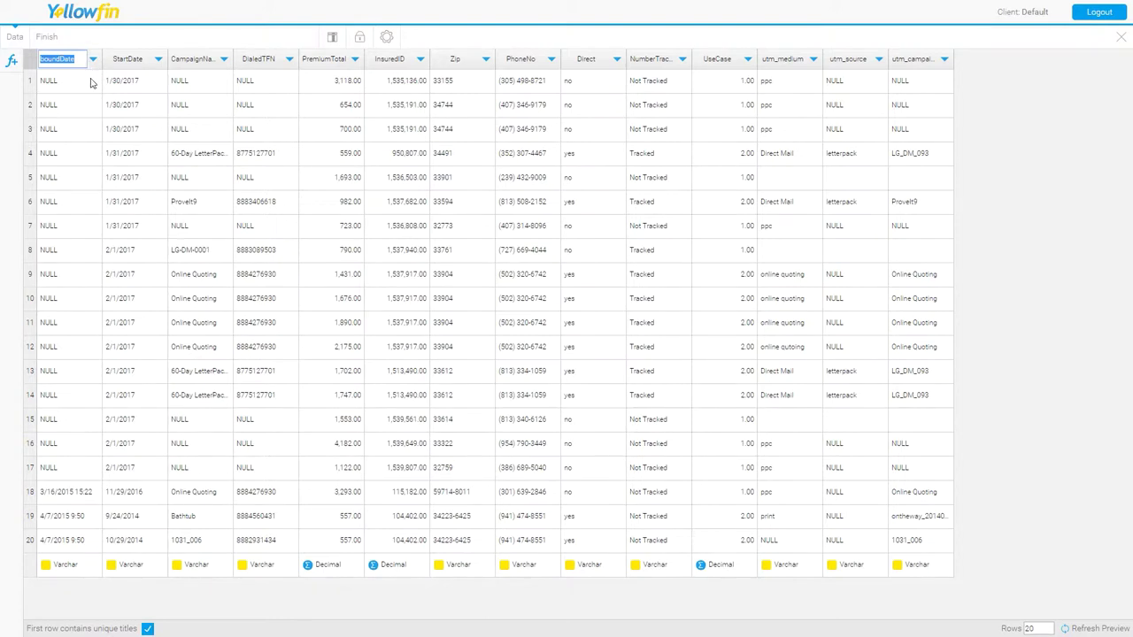
left_click(98, 85)
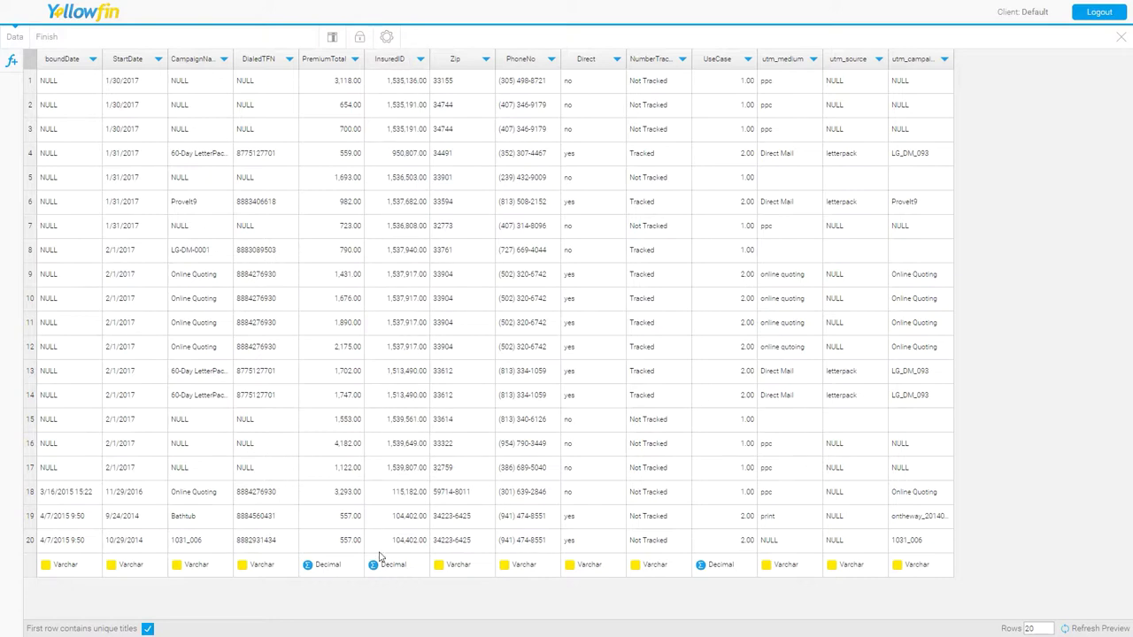
Step: Format InsuredID with 0 decimal places and the thousand separator turned off
left_click(421, 59)
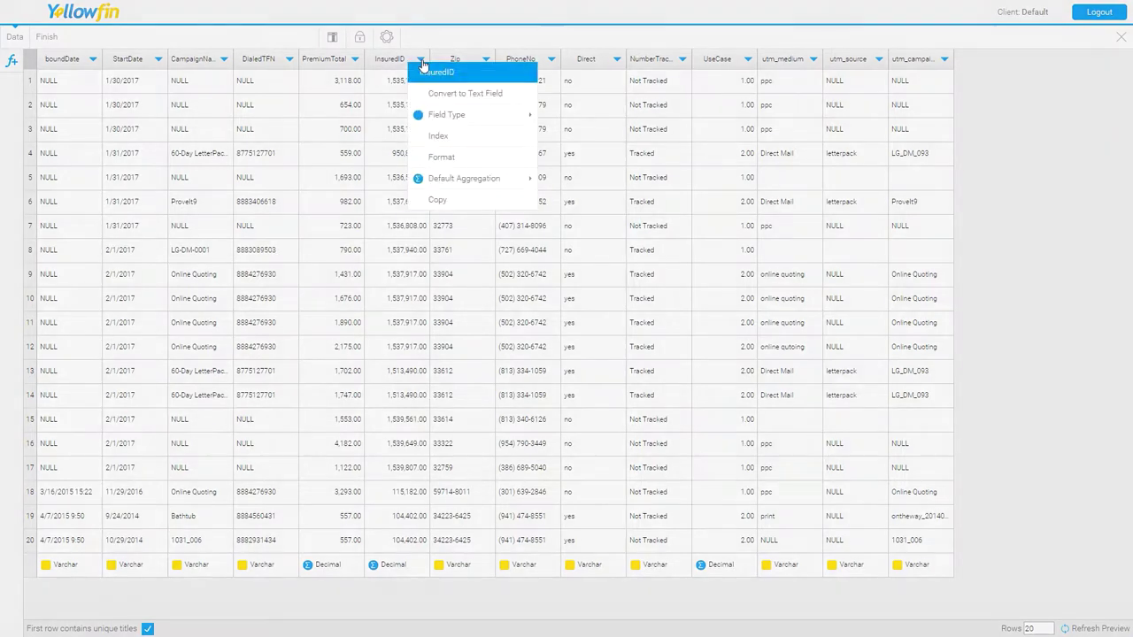
left_click(440, 158)
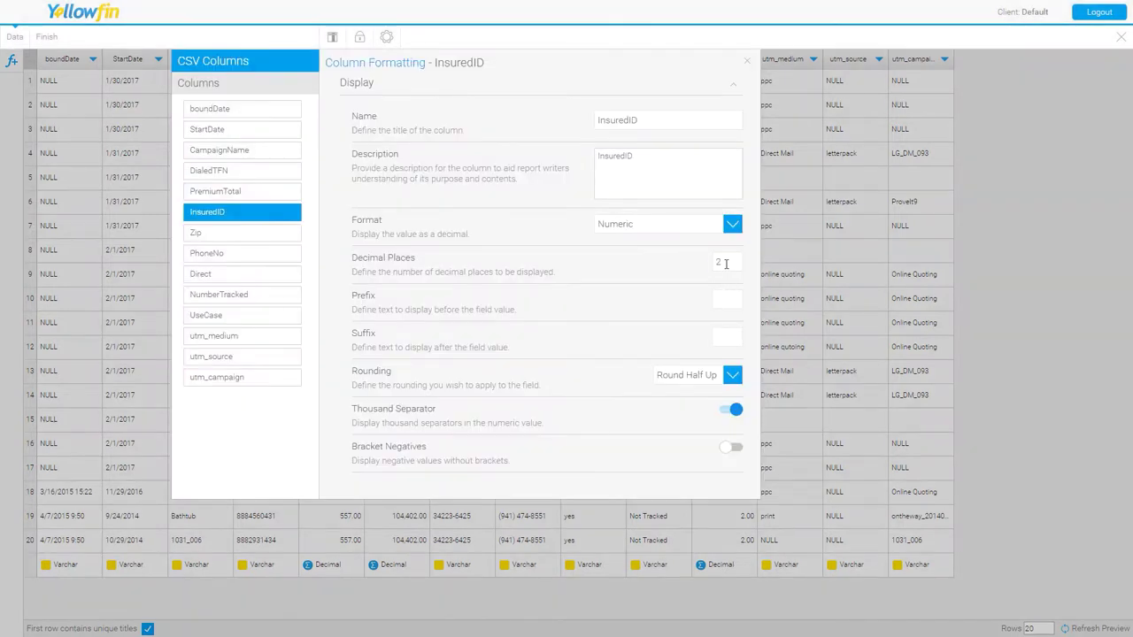
left_click(725, 264)
type("0")
left_click(729, 410)
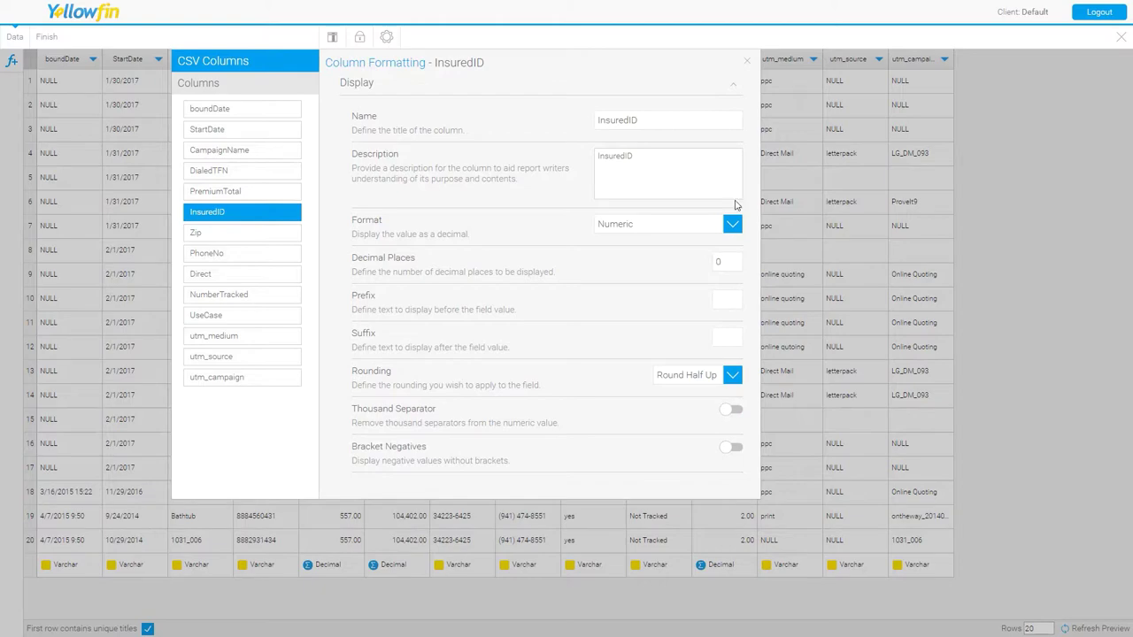
left_click(746, 63)
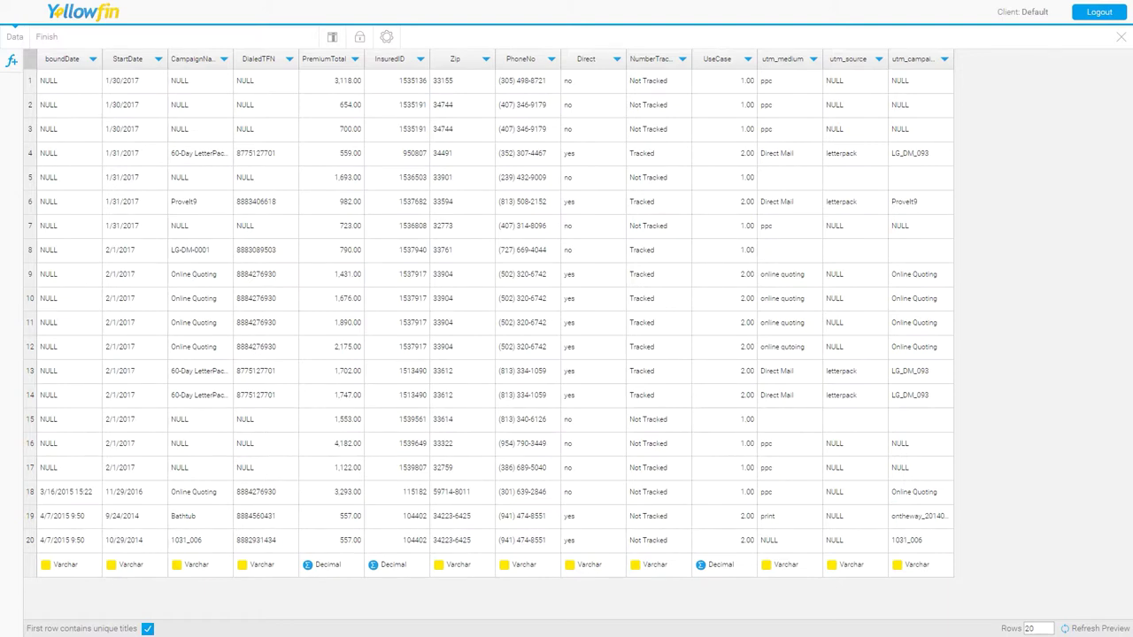
Step: Add a Date Conversion field using StartDate as the source text field
left_click(12, 64)
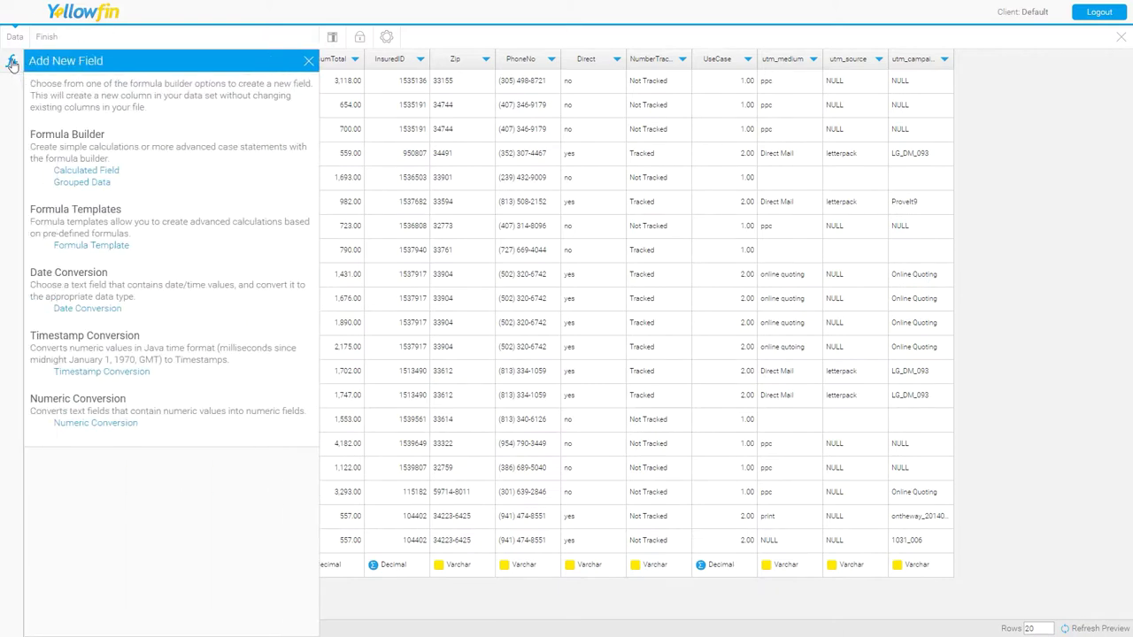
left_click(88, 309)
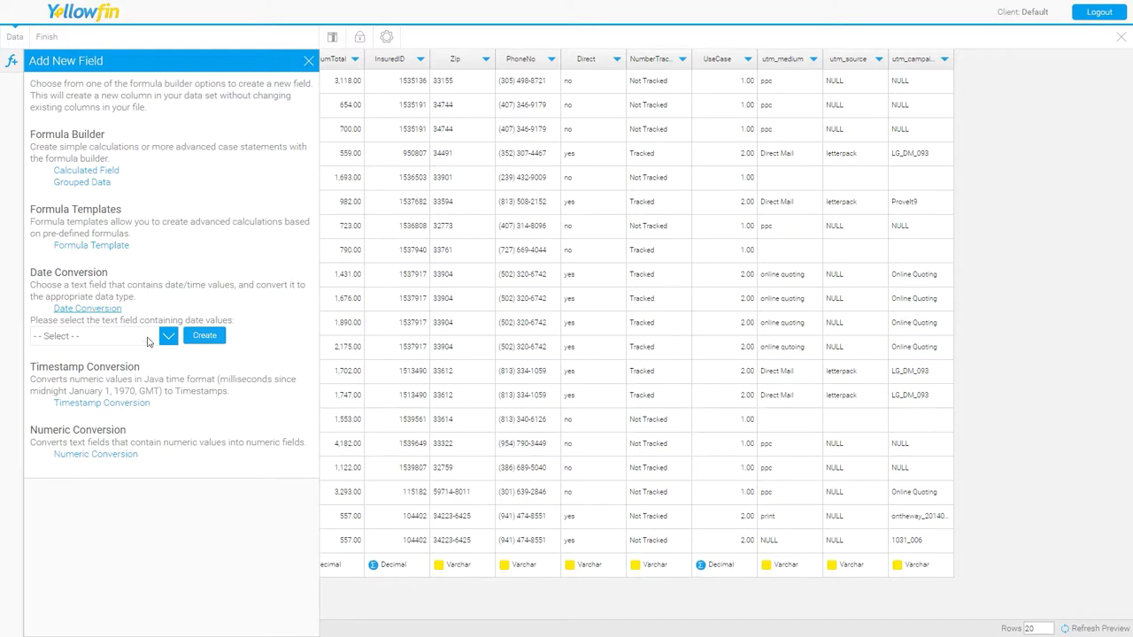
left_click(165, 339)
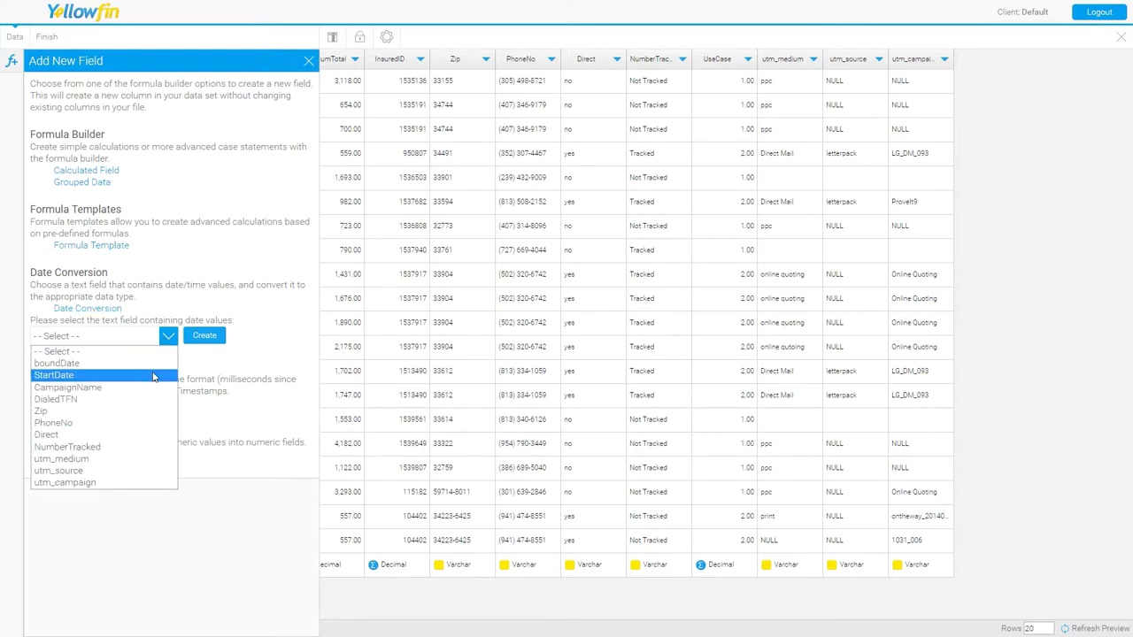
left_click(153, 377)
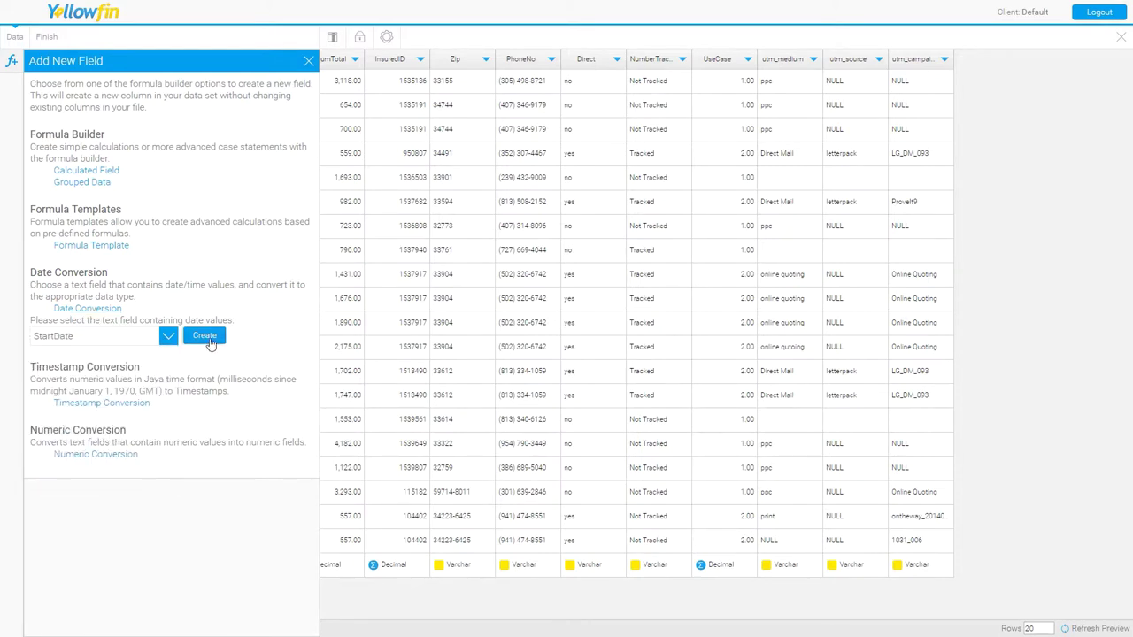
Step: Set the date format to mm/dd/yyyy and save the new StartDate - Date column
left_click(205, 337)
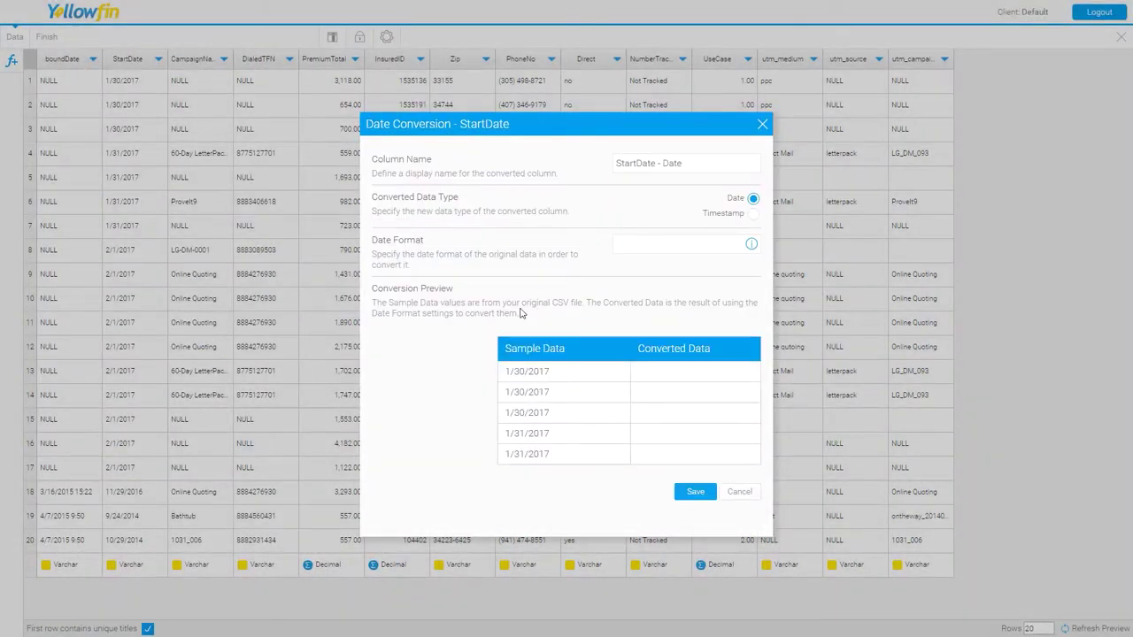
left_click(674, 242)
left_click(750, 245)
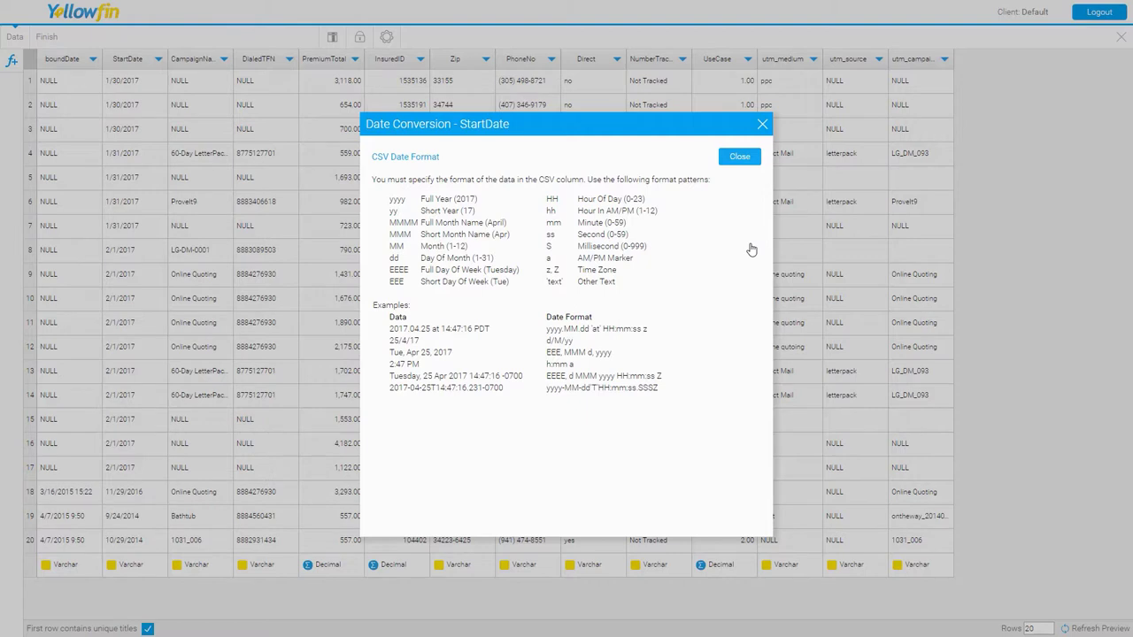
left_click(729, 160)
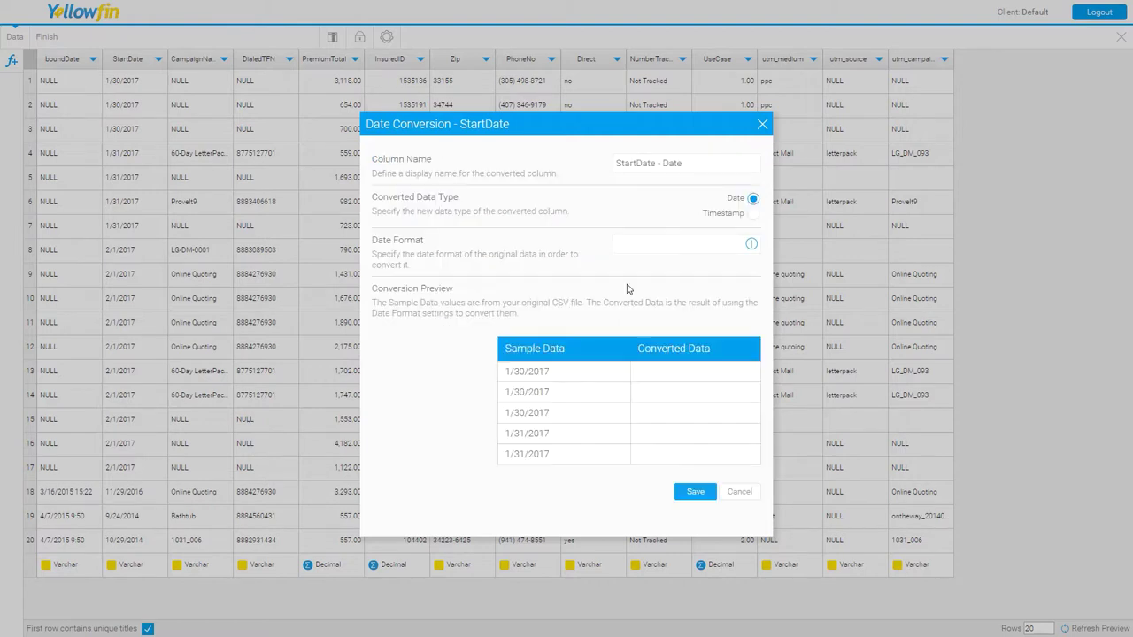
left_click(632, 245)
type("mm")
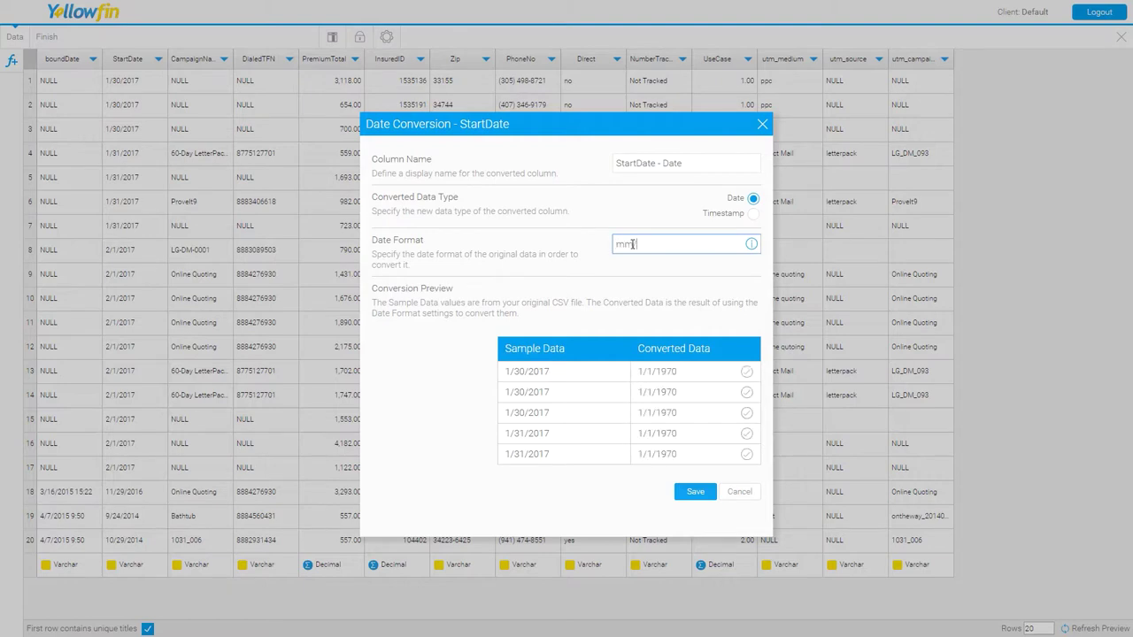
type("/dd/")
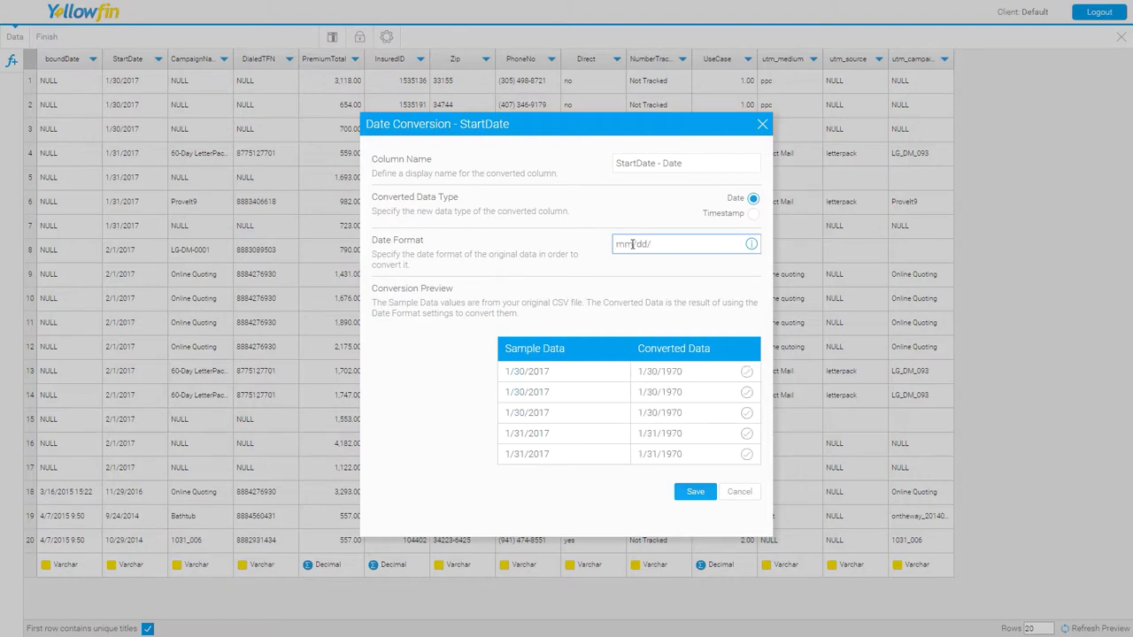
type("yyyy")
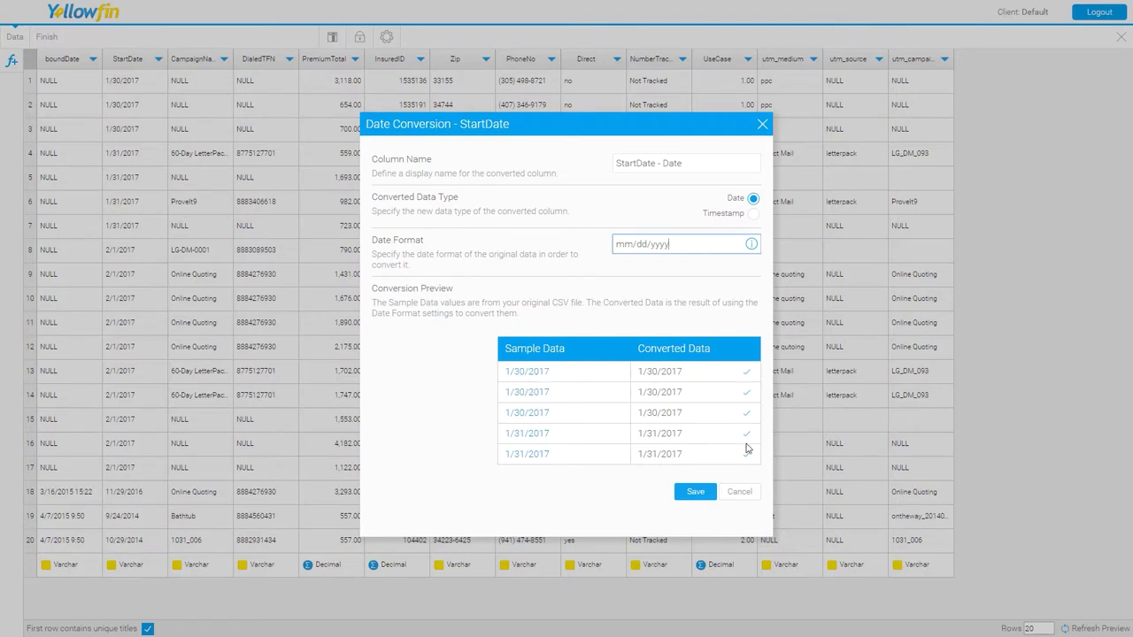
mouse_move(754, 373)
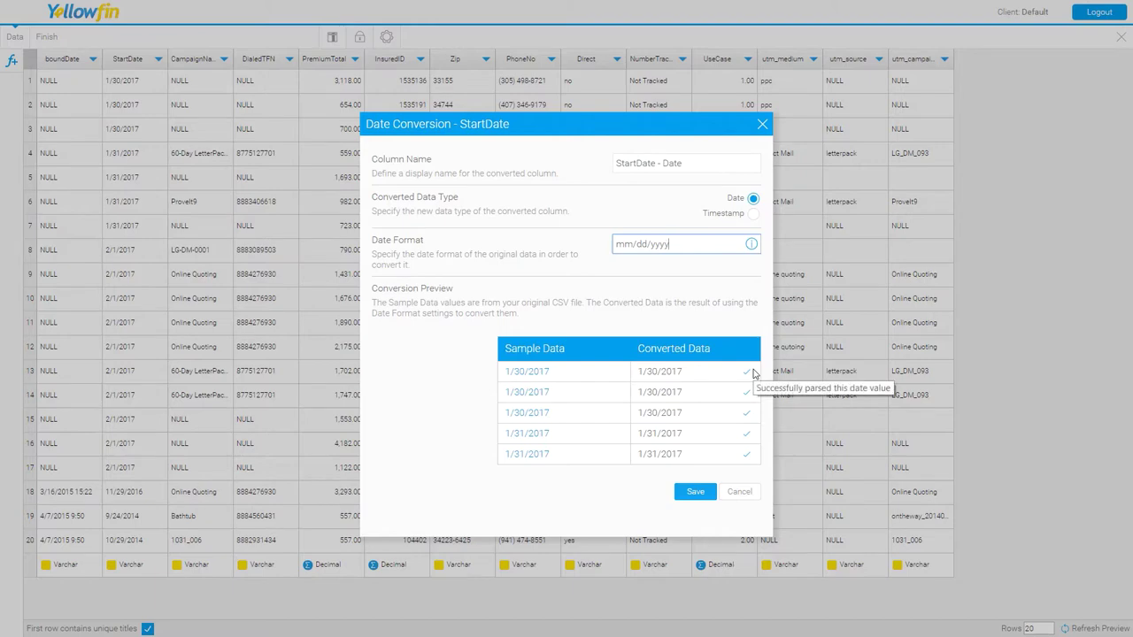
left_click(695, 492)
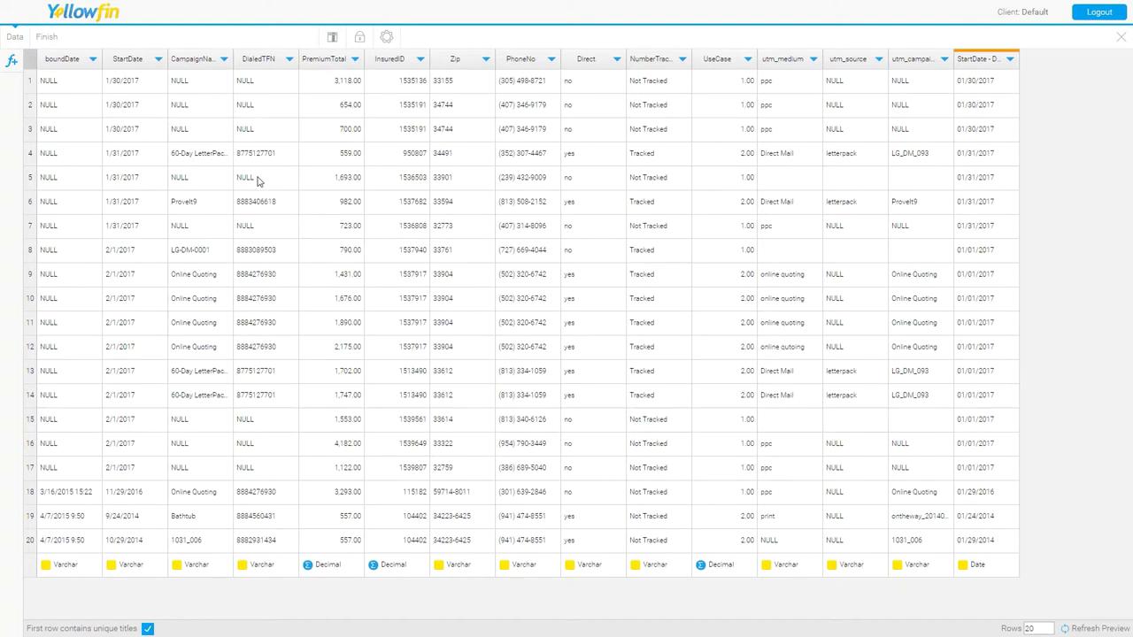
Step: Finish data preparation to open the report builder for Copy of sample.csv
left_click(49, 39)
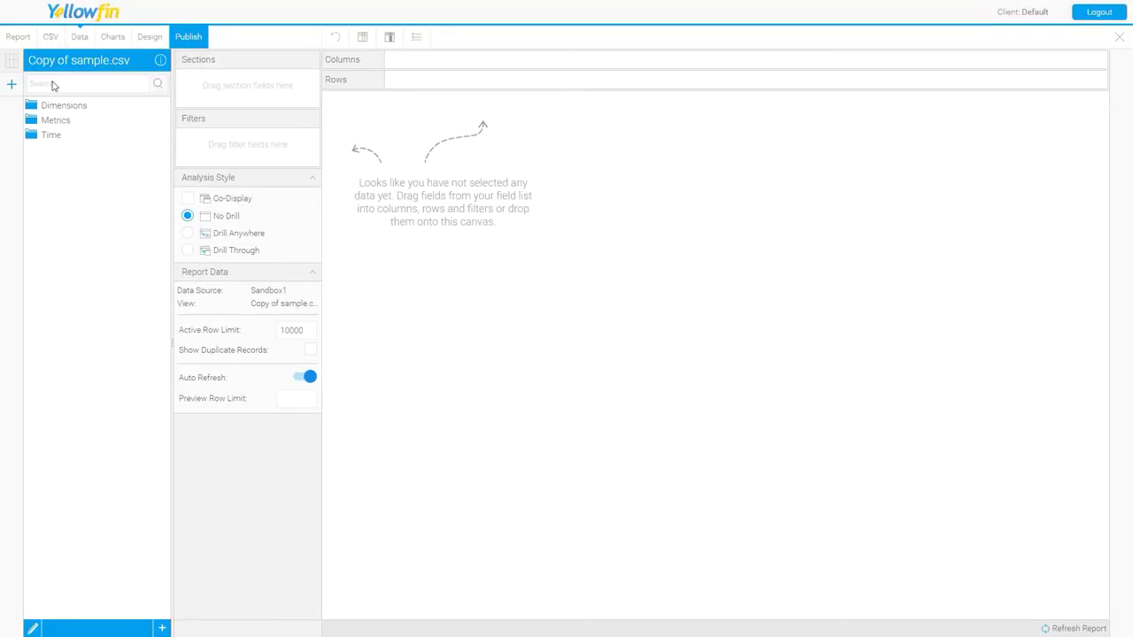
Step: Add StartDate - Date and summed InsuredID as the report's columns
left_click(53, 124)
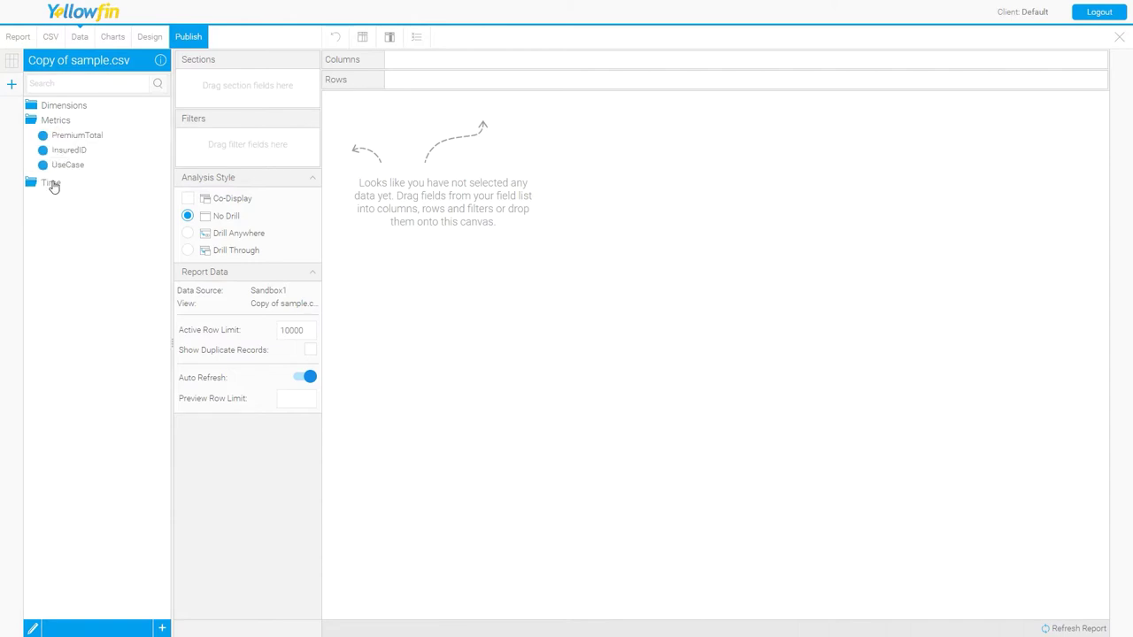
left_click(53, 184)
left_click(67, 108)
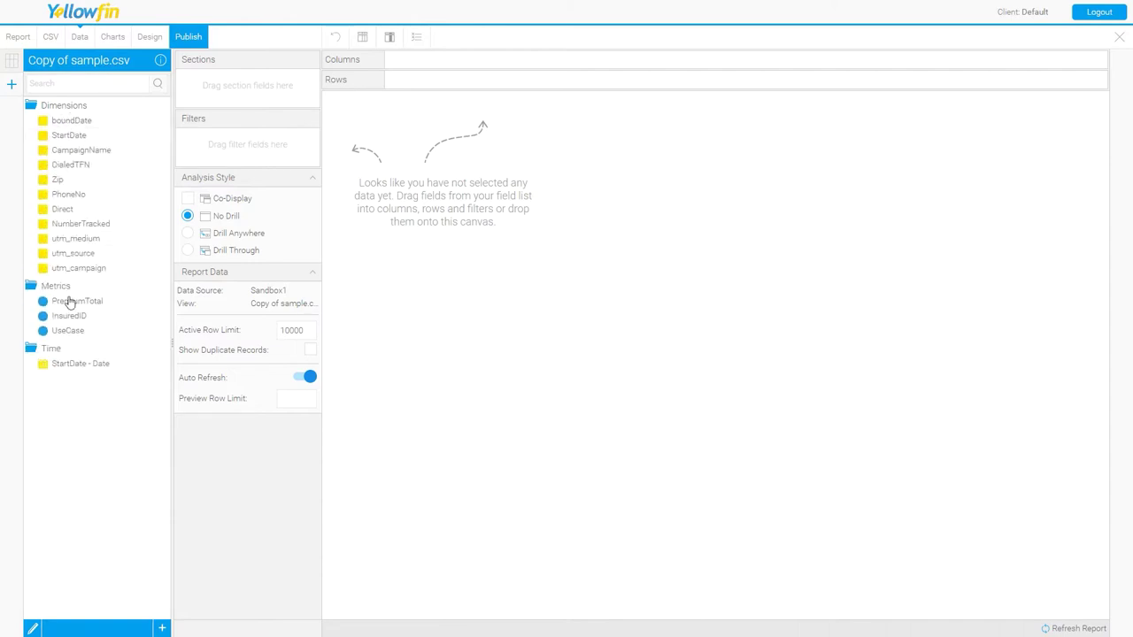
left_click_drag(69, 364, 433, 158)
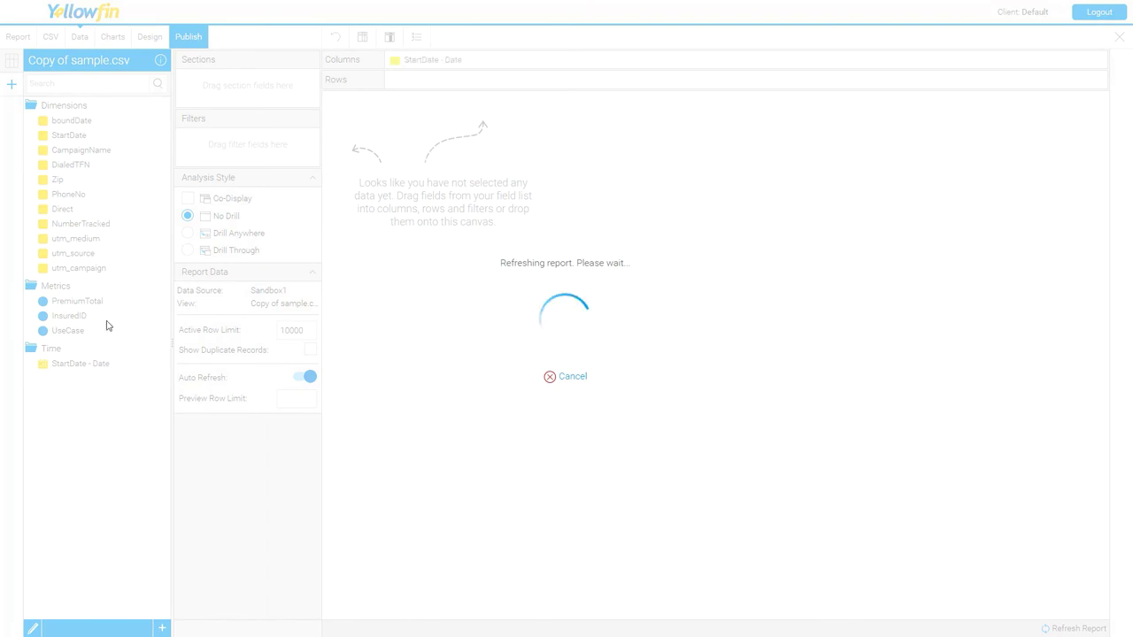
left_click_drag(85, 319, 498, 232)
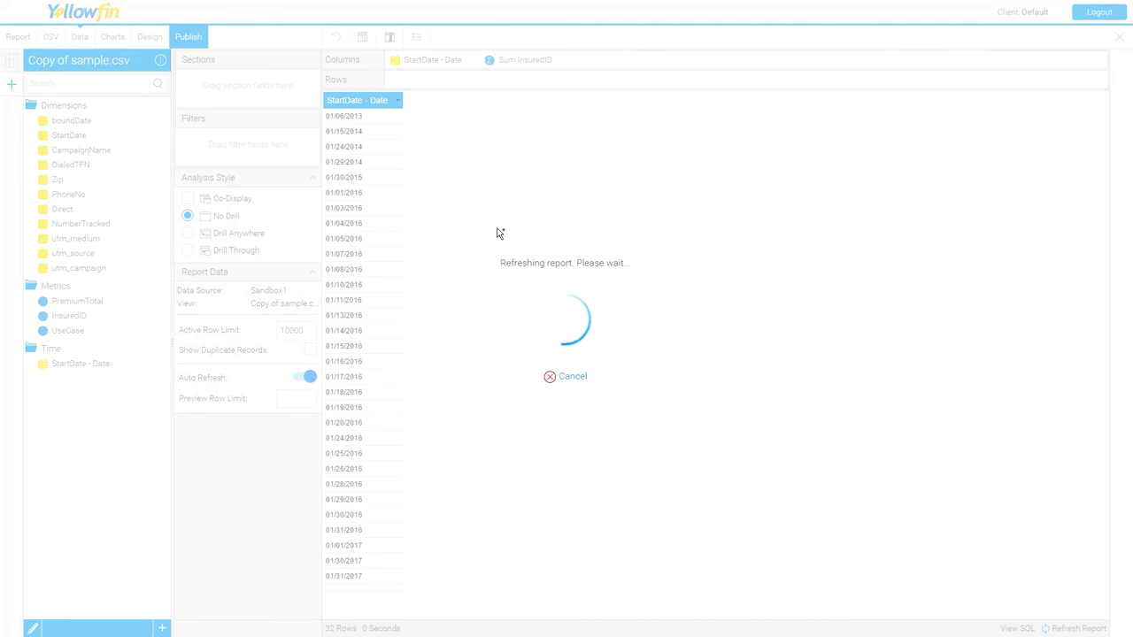